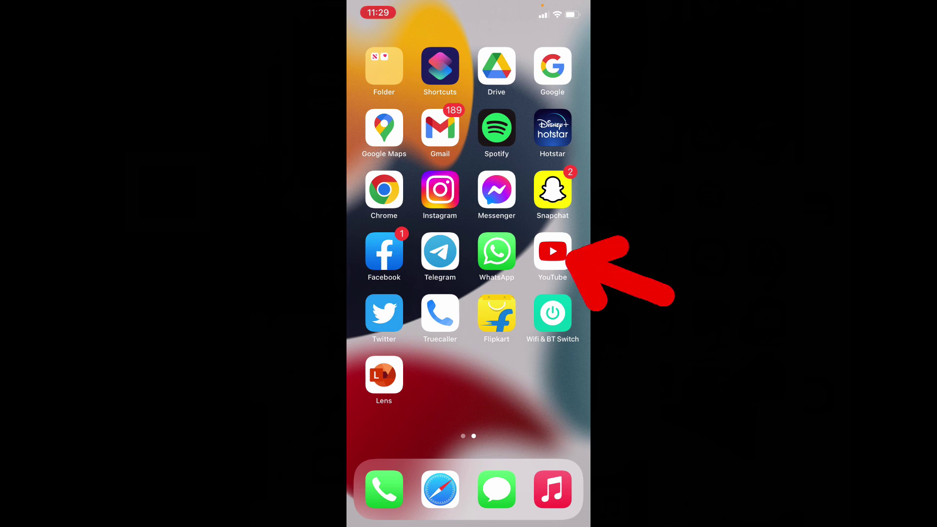
Step: From the YouTube account menu, search Help for "Audio library" and follow the article's link
click(552, 252)
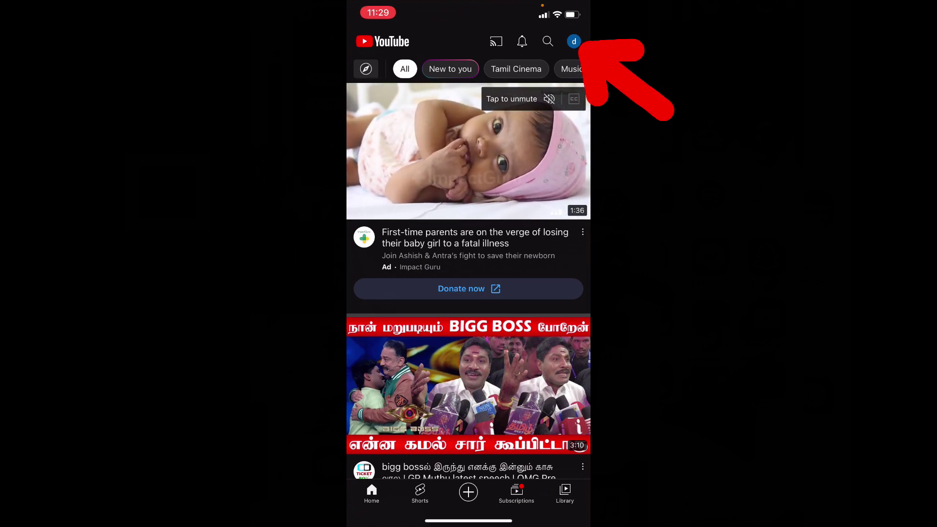
click(573, 41)
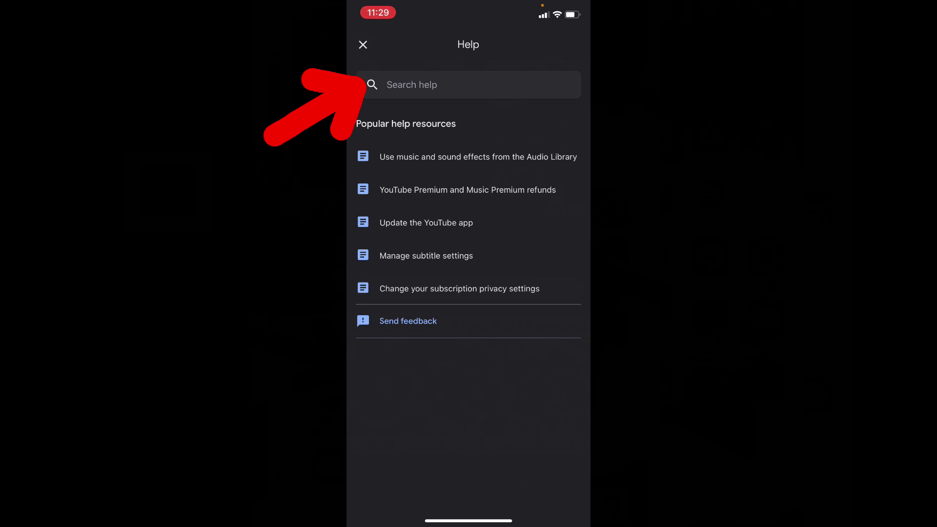
click(469, 84)
text(Aud)
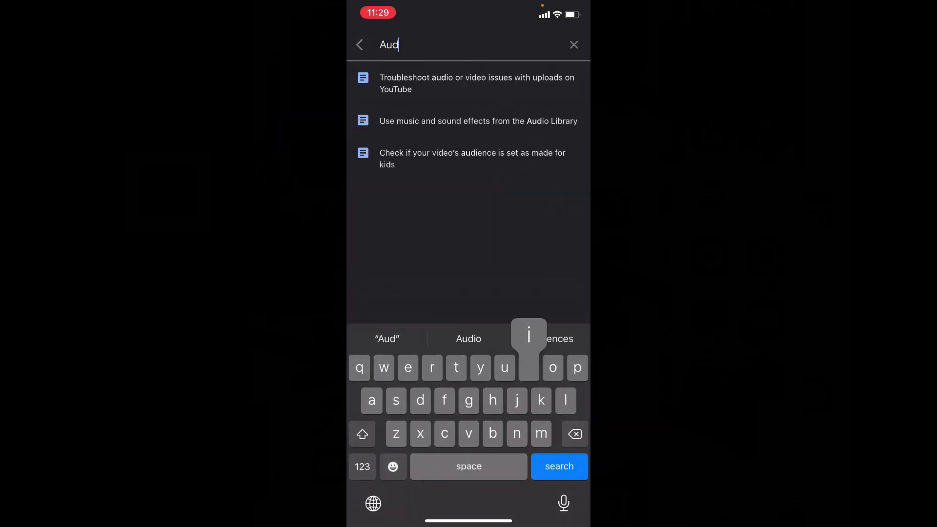
text(io library)
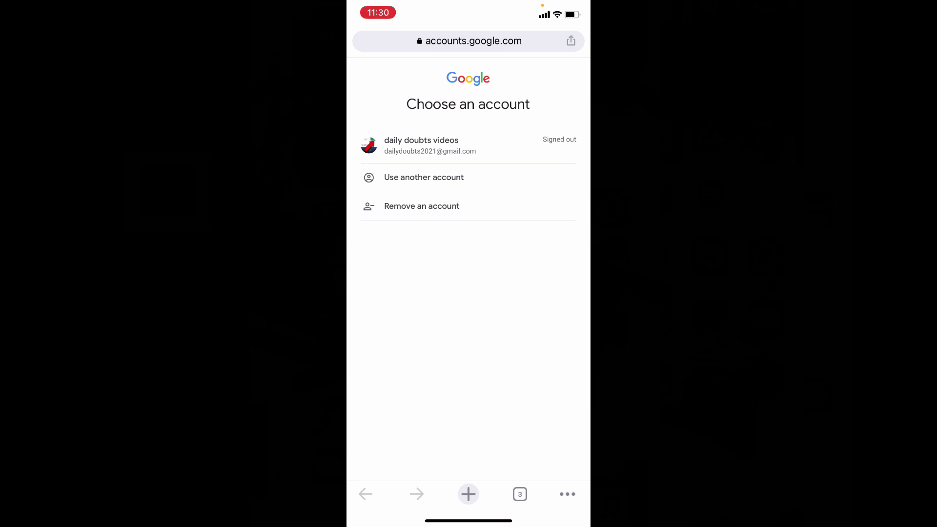
Step: Sign in with the listed Google account to reach the YouTube Studio Audio Library
click(430, 145)
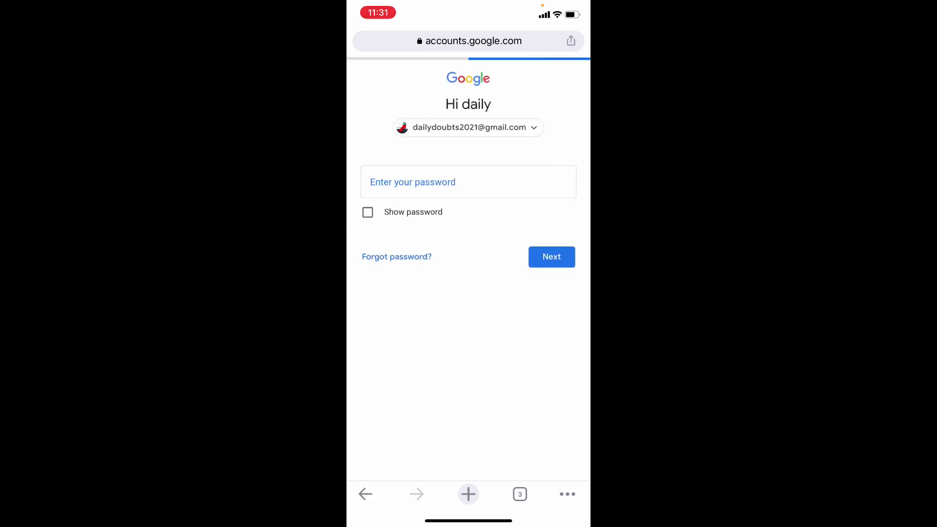
text(••••••)
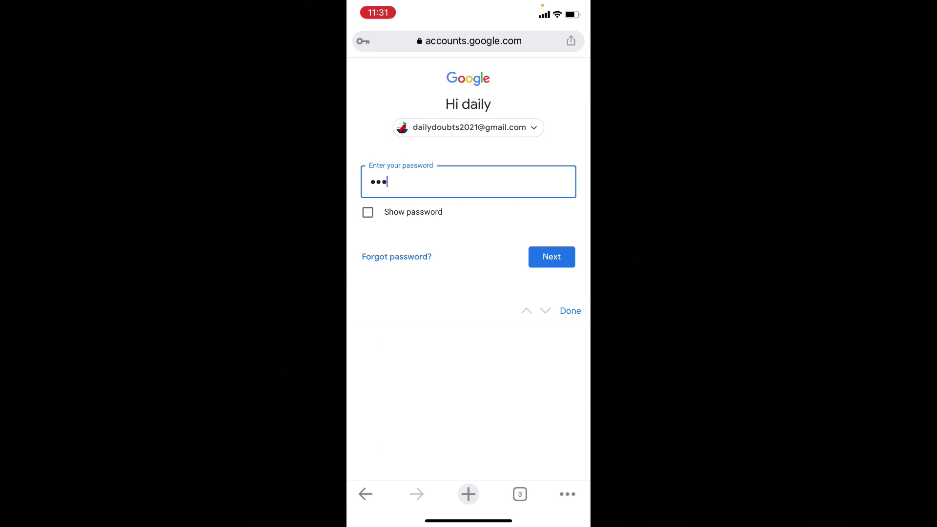
text(••)
key(Return)
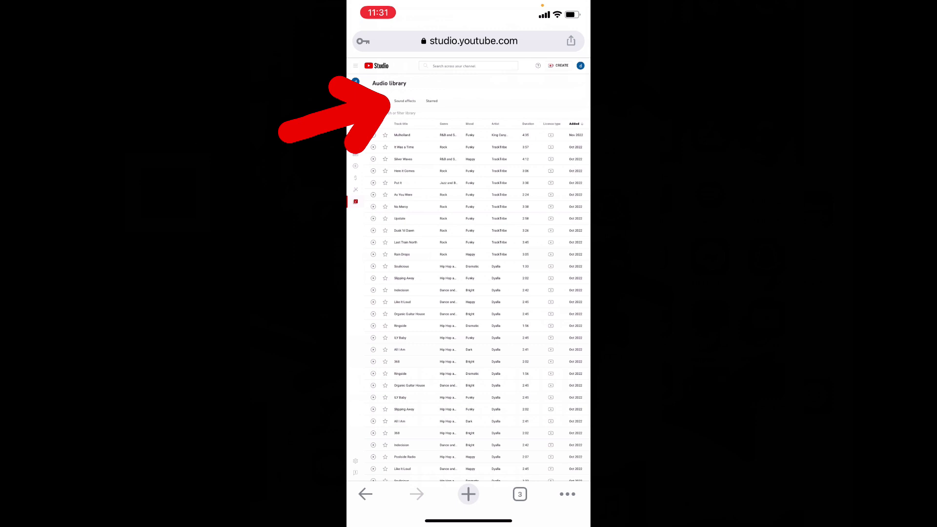
Step: Show the Sound effects list sorted by duration, toggling to shortest first and back to longest first
click(405, 100)
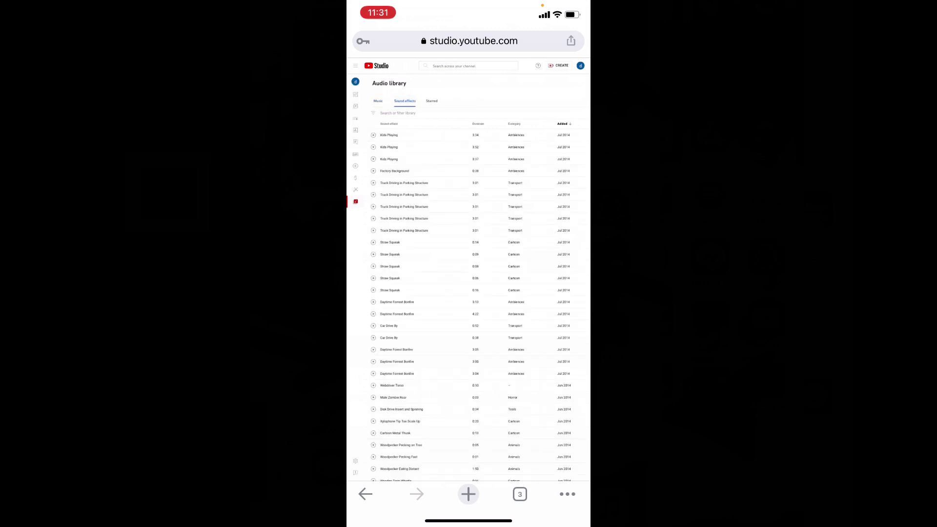
click(477, 124)
scroll(468, 293, down, 1)
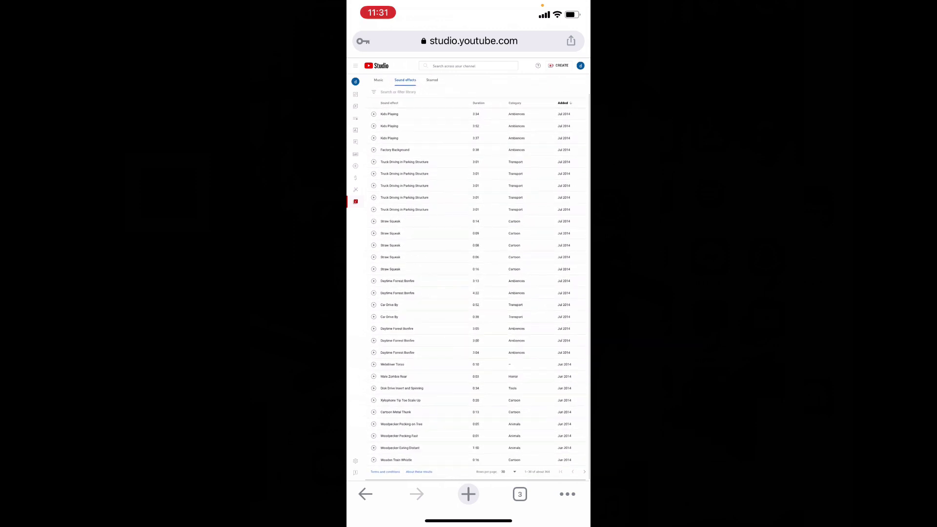
click(398, 94)
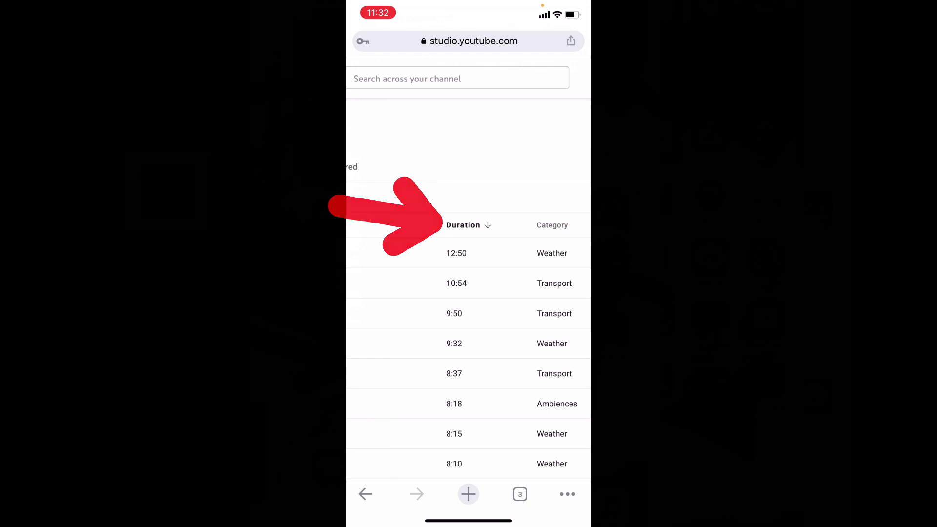
click(467, 225)
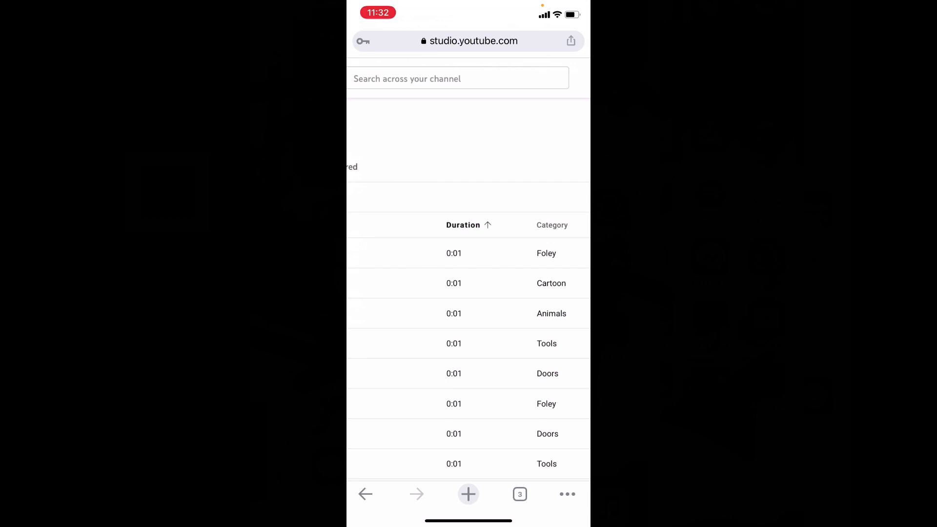
click(467, 225)
scroll(469, 294, right, 2)
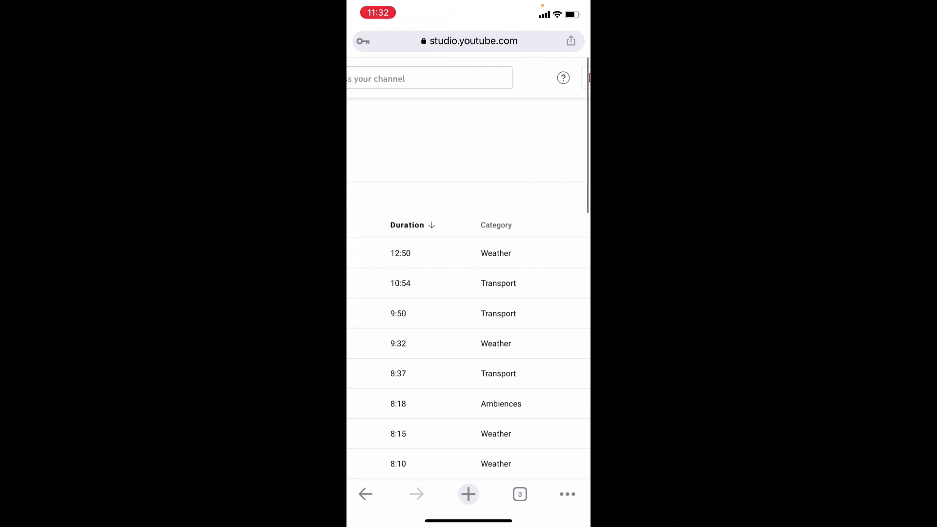
scroll(468, 293, right, 3)
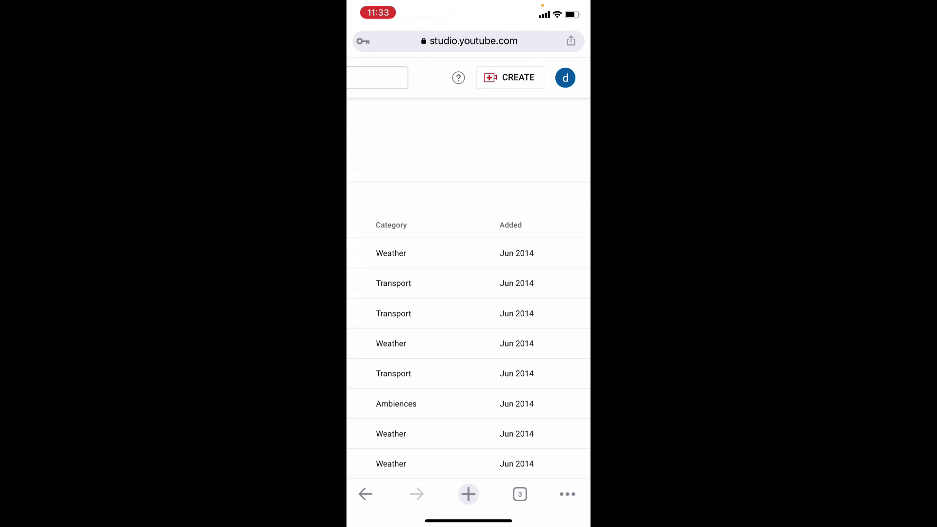
Step: Download the Thunderstorm sound effect and bring up its sharing options
click(516, 253)
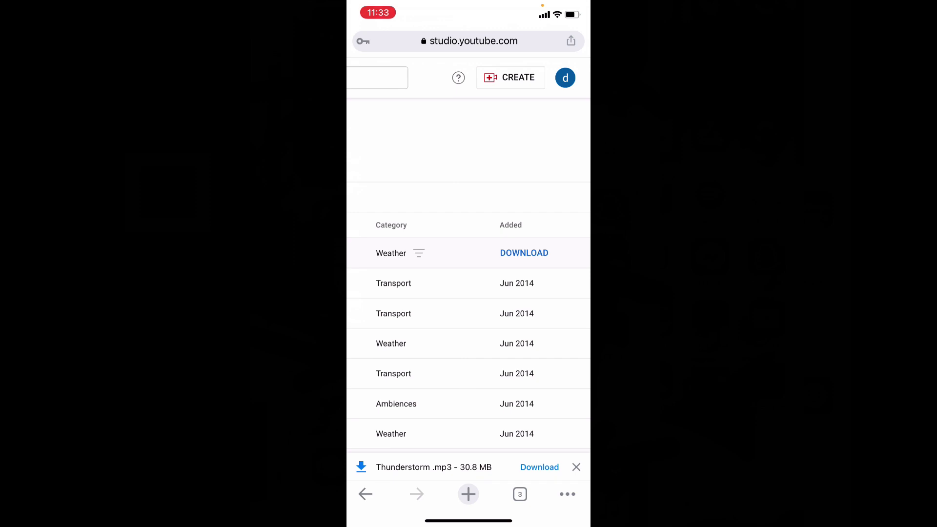
click(539, 468)
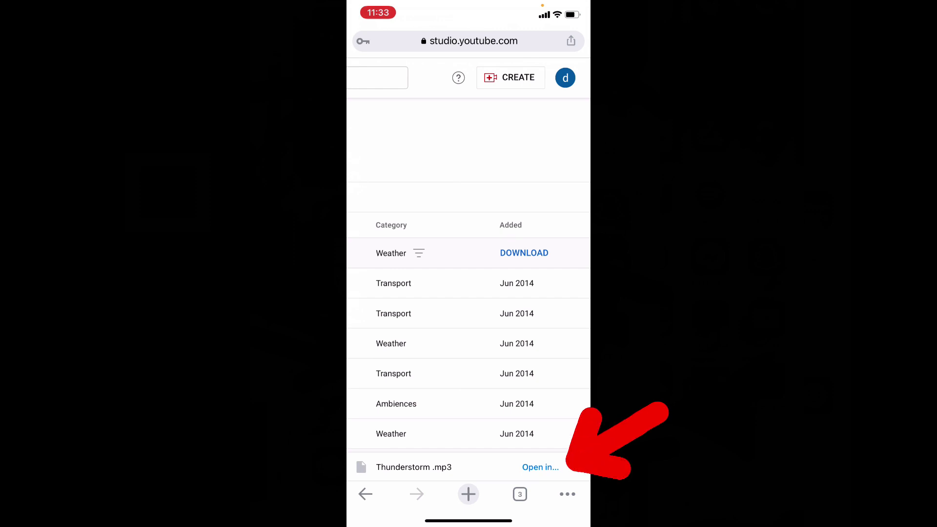
click(540, 467)
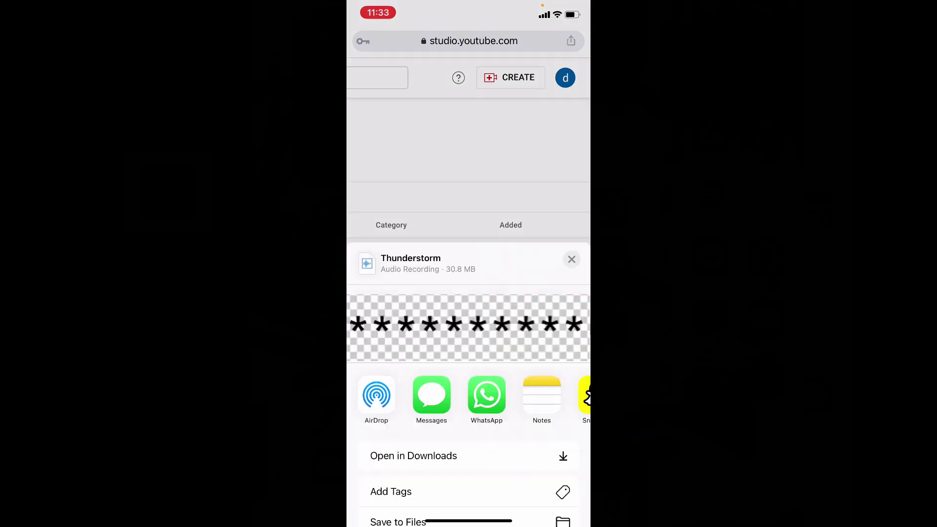
Step: Save the downloaded Thunderstorm file to Files on the iPhone
drag(468, 293, 469, 88)
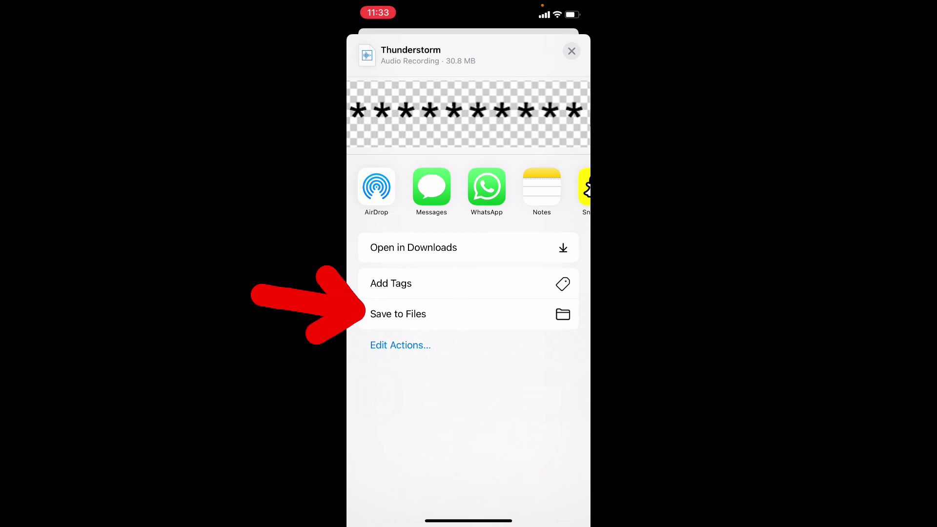
click(469, 314)
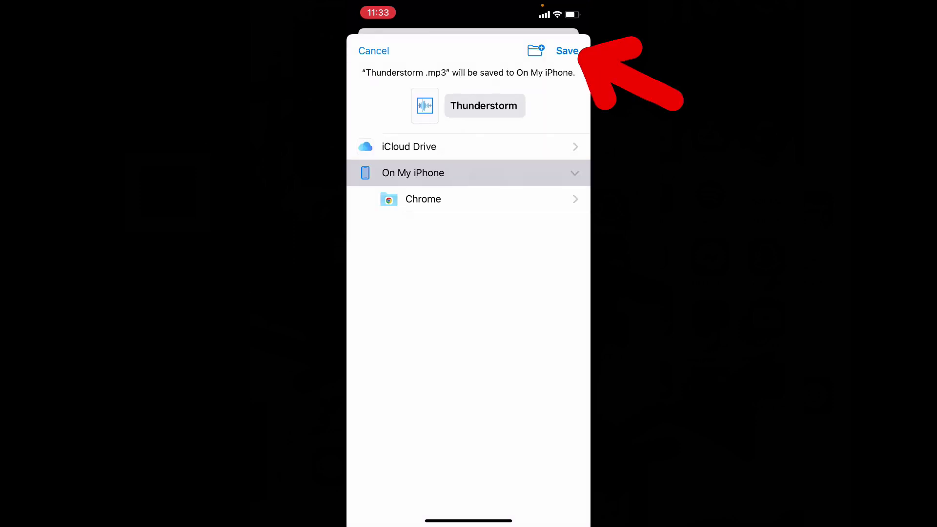
click(567, 50)
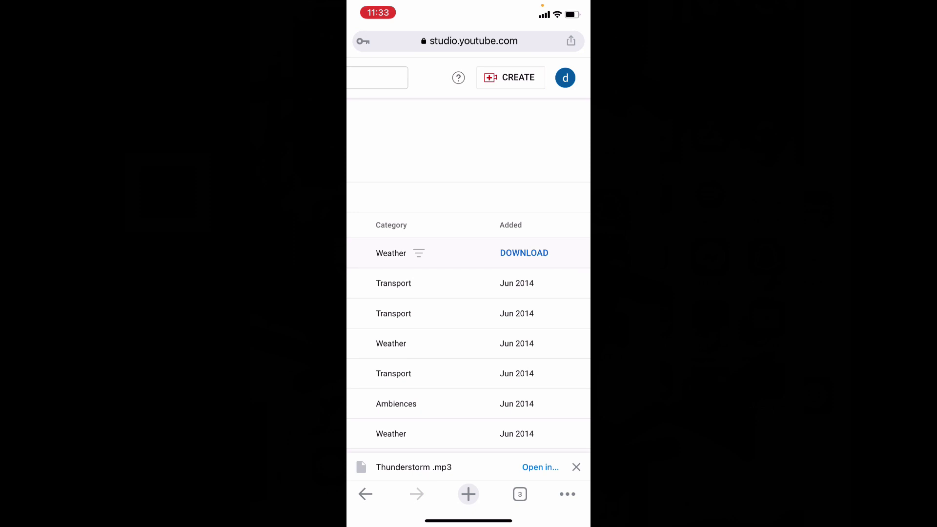
Step: From the home screen, view the Chrome folder in Files showing the 30.8 MB Thunderstorm file
drag(469, 520, 468, 293)
drag(380, 292, 557, 293)
click(439, 314)
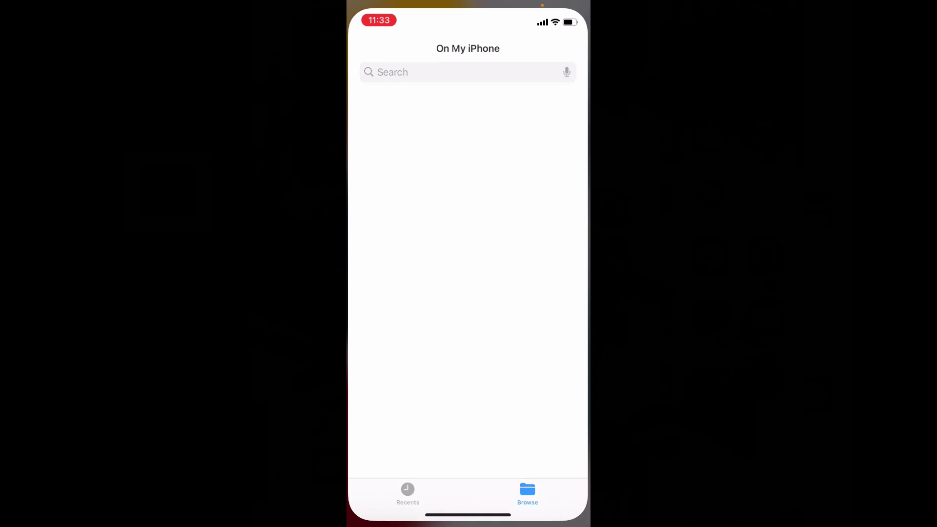
click(394, 124)
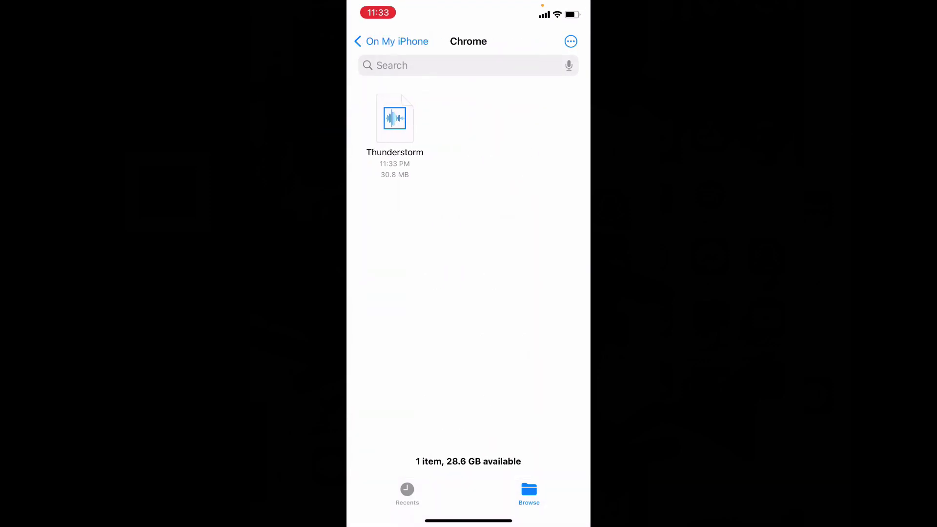